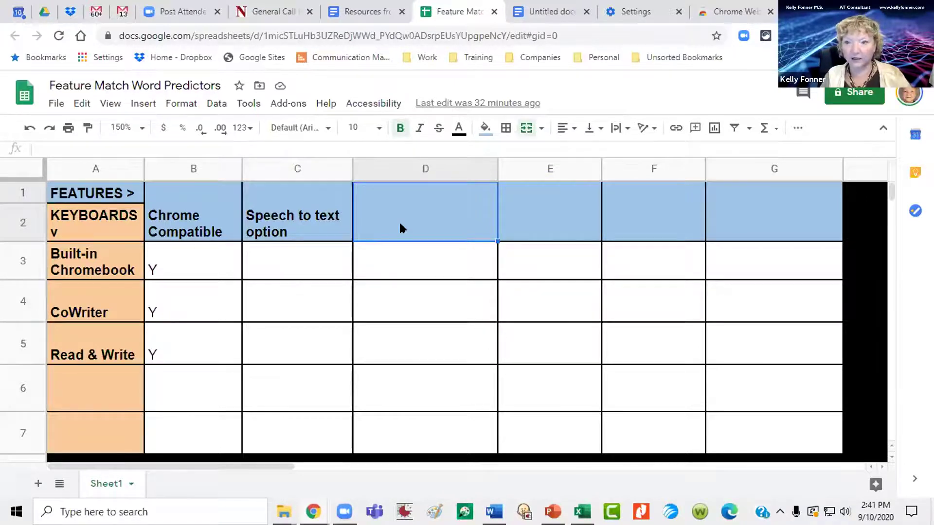
Enter the feature headers "grammar supports" in column D and "built in voice recognition" in column E.
{"action": "type", "text": "gramma"}
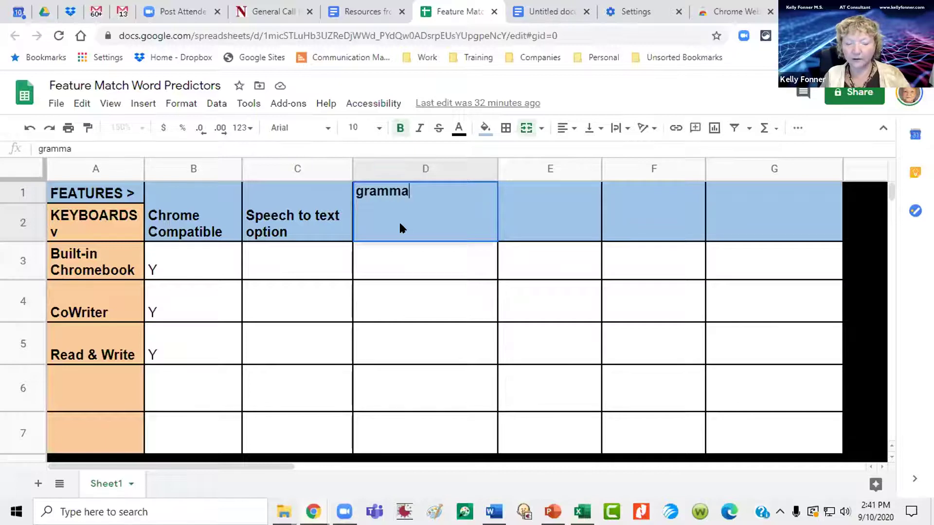
{"action": "type", "text": "r supports"}
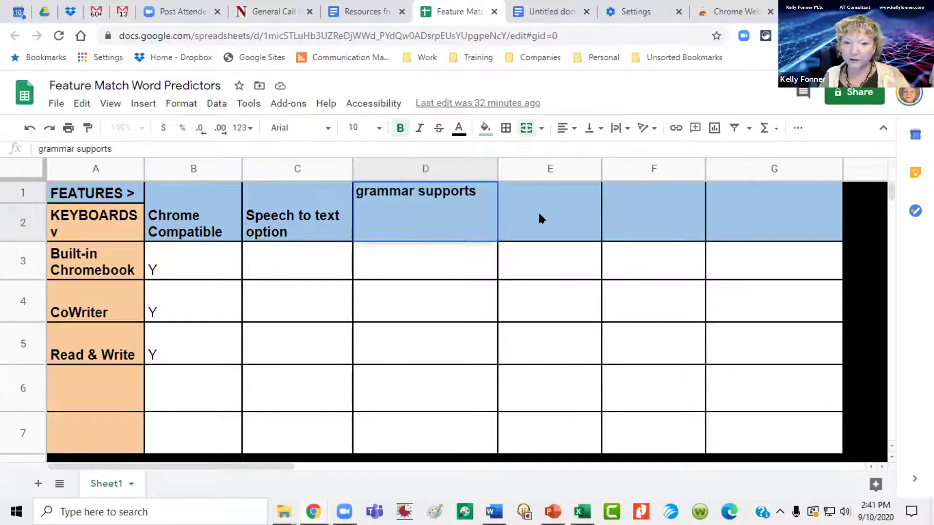
{"action": "left_click", "coordinate": [537, 211]}
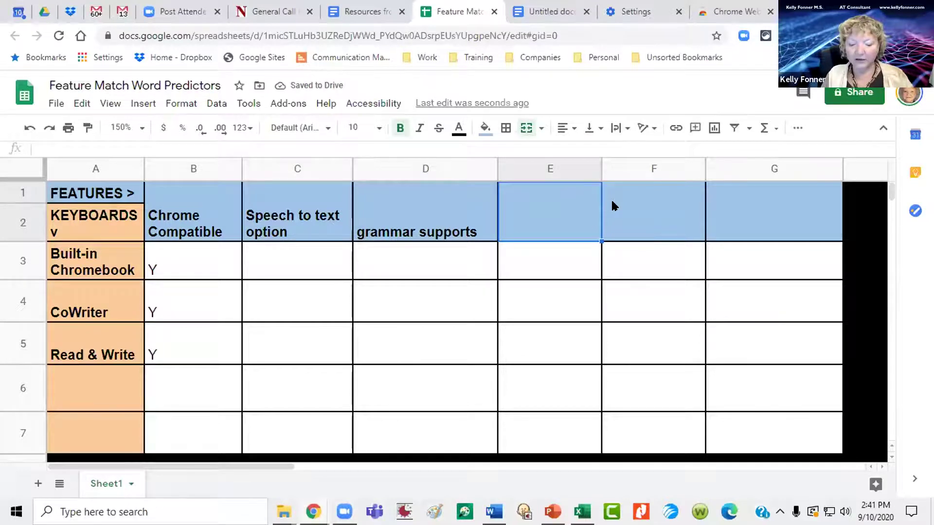
{"action": "type", "text": "built in "}
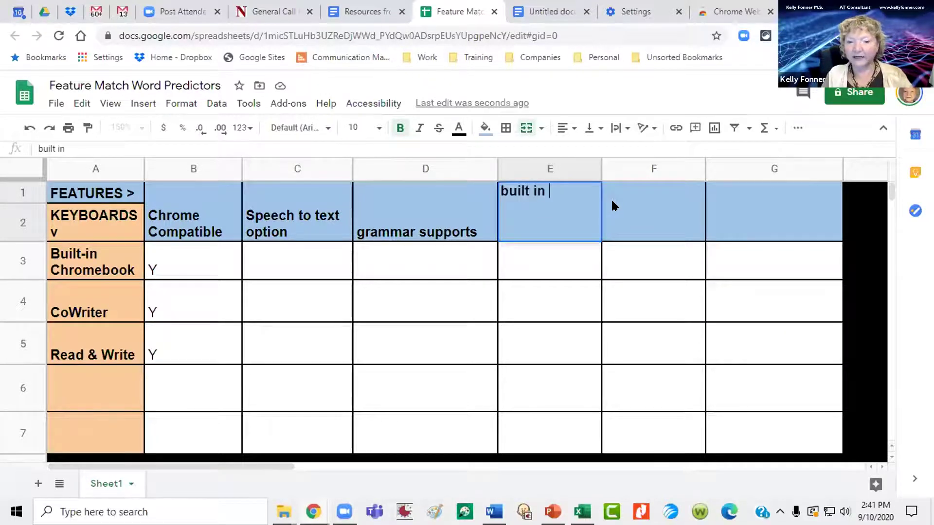
{"action": "type", "text": "voice re"}
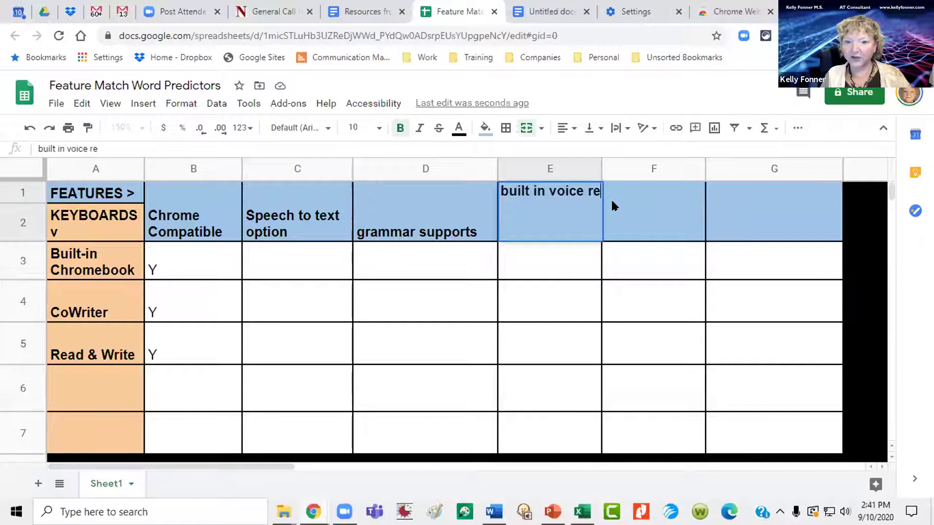
{"action": "type", "text": "cognition"}
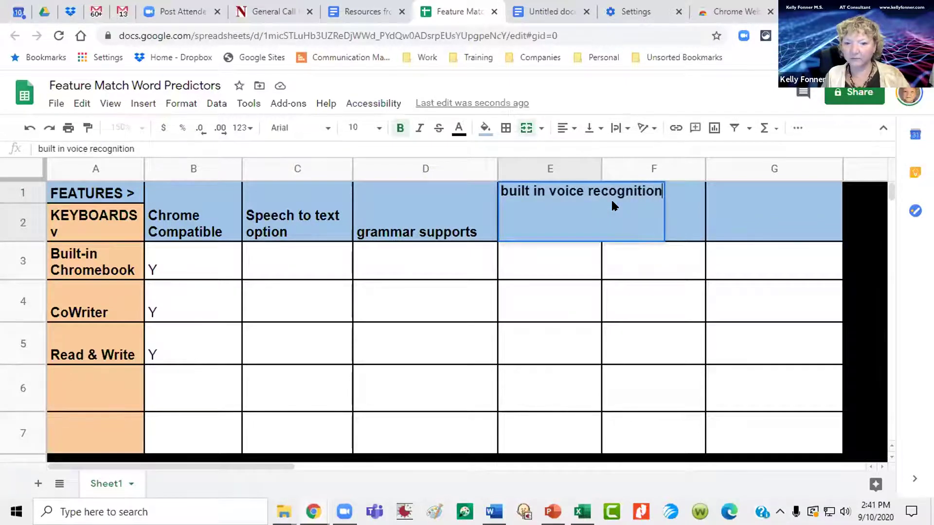
{"action": "key", "text": "Tab"}
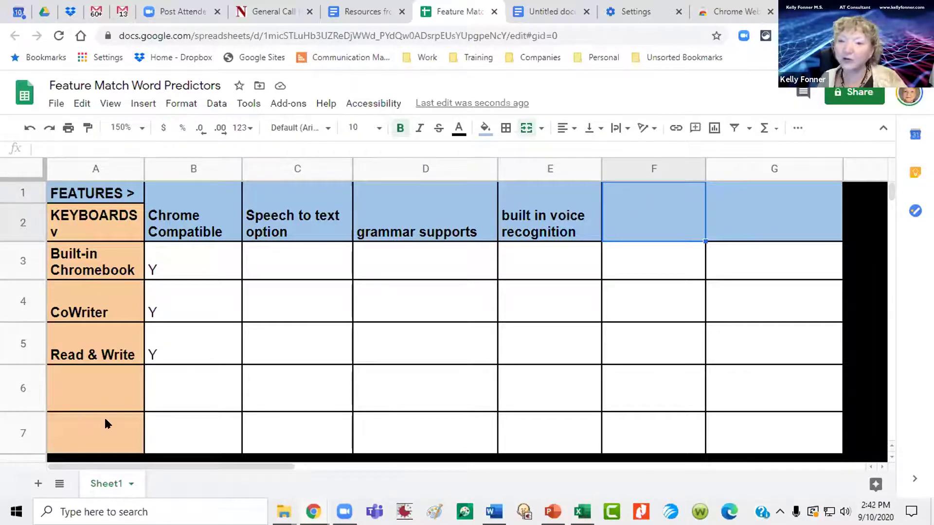
Add "clicker writer" to the keyboards list in cell A6, below Read & Write.
{"action": "left_click", "coordinate": [102, 382]}
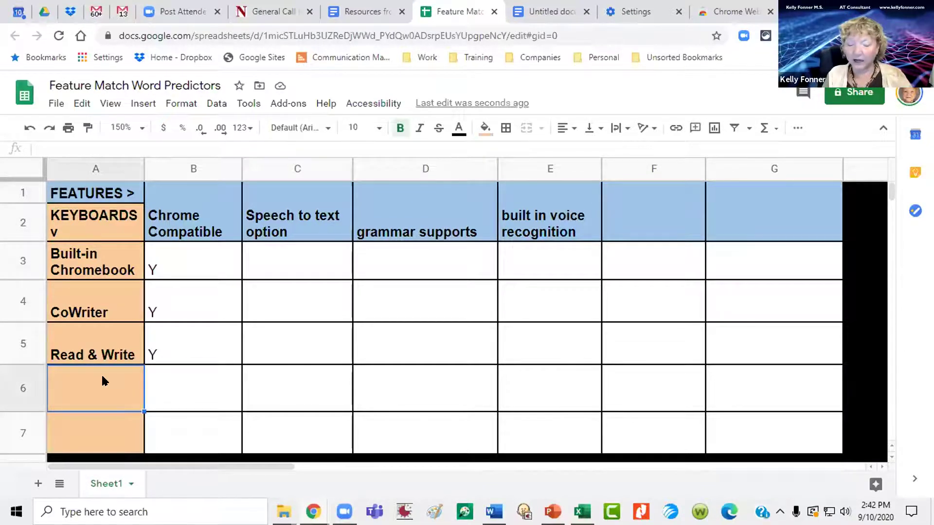
{"action": "type", "text": "c"}
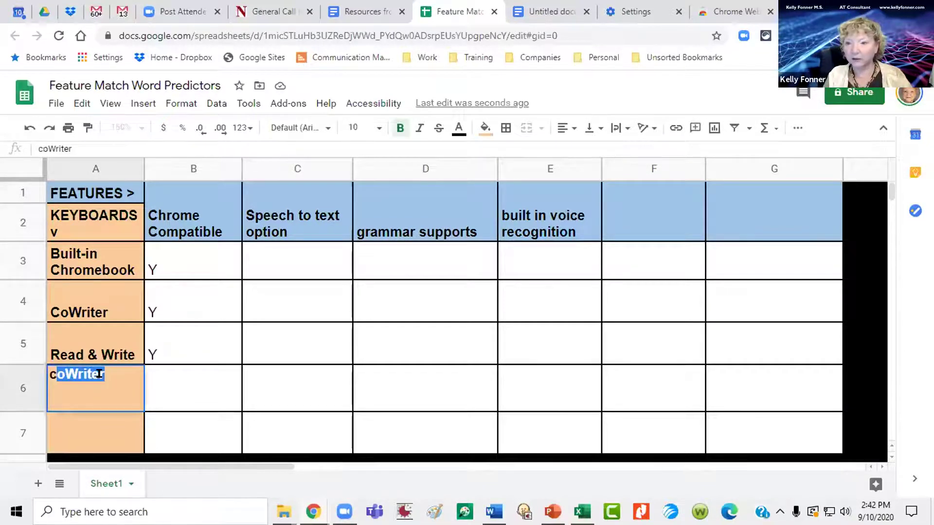
{"action": "type", "text": "licker writer"}
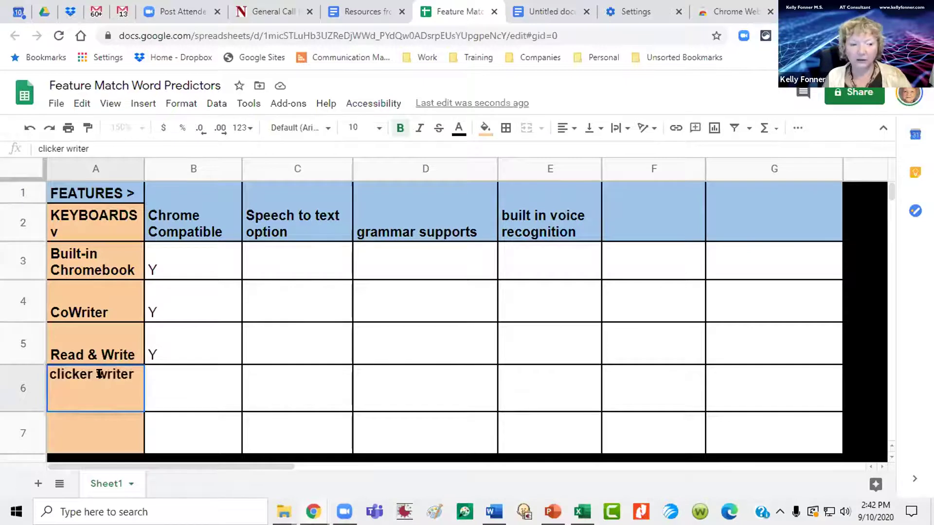
{"action": "left_click", "coordinate": [90, 427]}
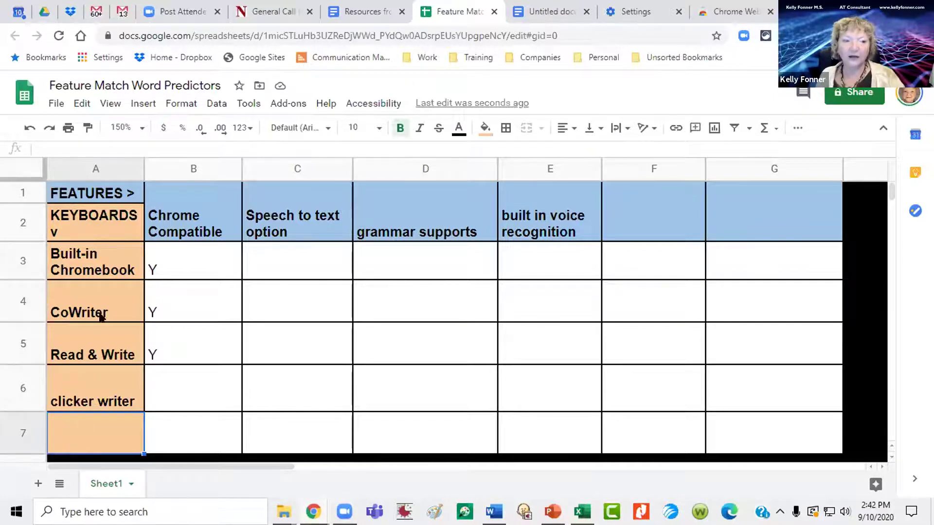
Enter "standalone" as the feature header in column F.
{"action": "left_click", "coordinate": [669, 220]}
{"action": "type", "text": "standalone"}
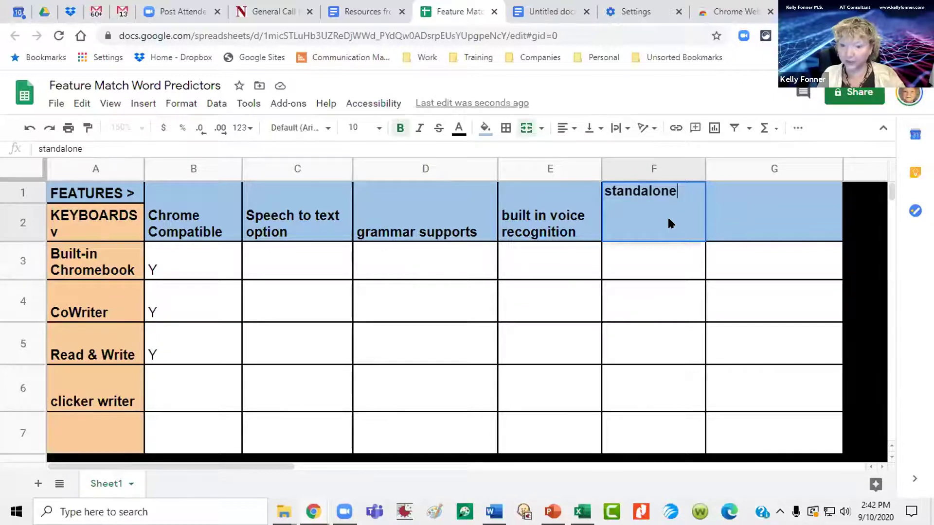
{"action": "left_click", "coordinate": [728, 222]}
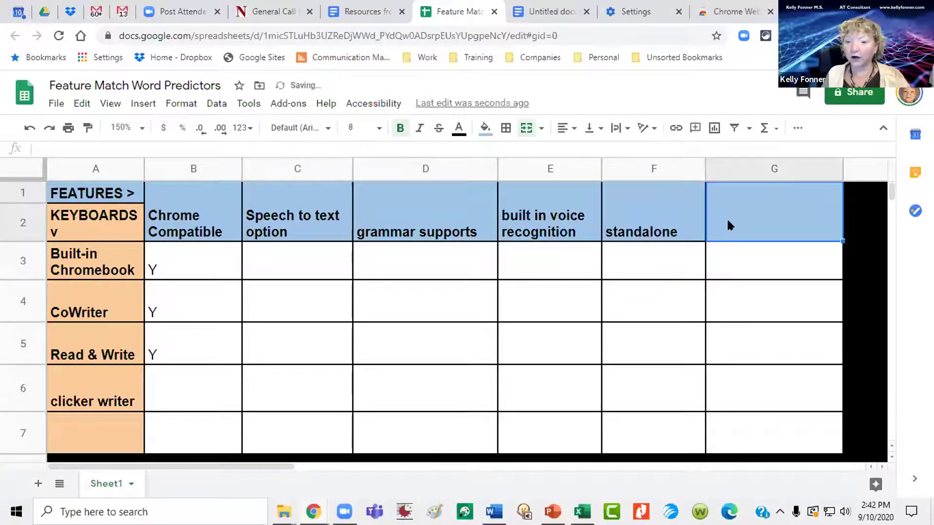
{"action": "type", "text": "work on"}
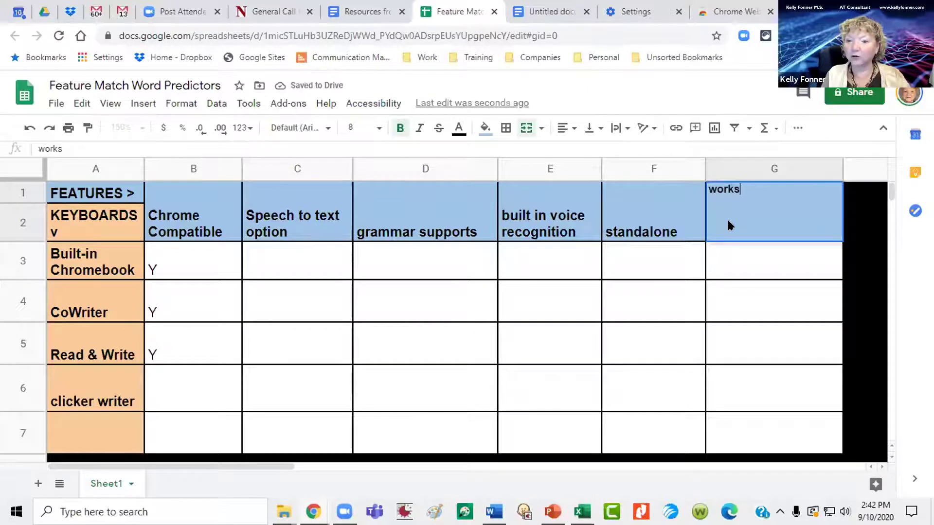
{"action": "key", "text": "BackSpace"}
{"action": "key", "text": "BackSpace"}
{"action": "type", "text": "a"}
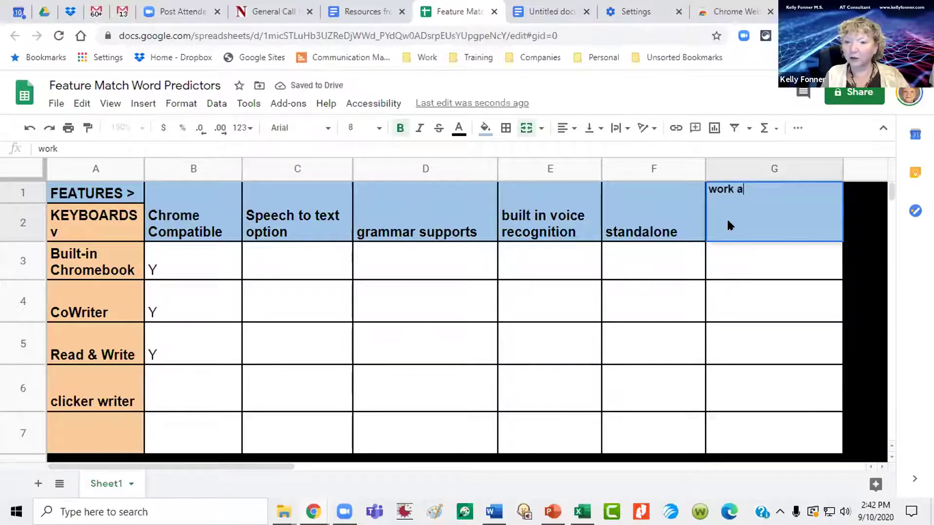
{"action": "type", "text": "longsie"}
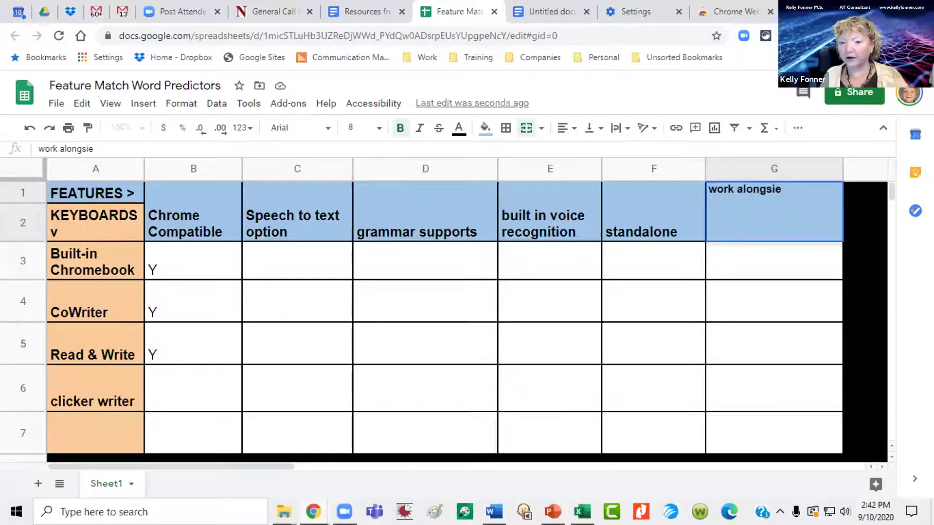
{"action": "key", "text": "BackSpace"}
{"action": "type", "text": "d"}
{"action": "key", "text": "BackSpace"}
{"action": "key", "text": "BackSpace"}
{"action": "key", "text": "BackSpace"}
{"action": "key", "text": "BackSpace"}
{"action": "key", "text": "BackSpace"}
{"action": "key", "text": "BackSpace"}
{"action": "key", "text": "BackSpace"}
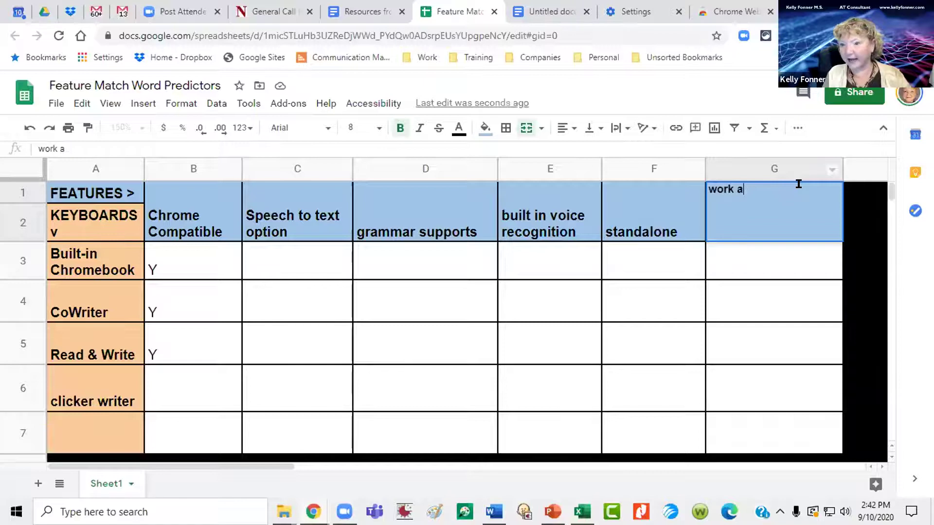
{"action": "key", "text": "BackSpace"}
{"action": "key", "text": "BackSpace"}
{"action": "key", "text": "BackSpace"}
{"action": "key", "text": "BackSpace"}
{"action": "key", "text": "BackSpace"}
{"action": "key", "text": "BackSpace"}
Enter "work on top of Word or Google Docs" as the feature header in column G.
{"action": "type", "text": "work on top of"}
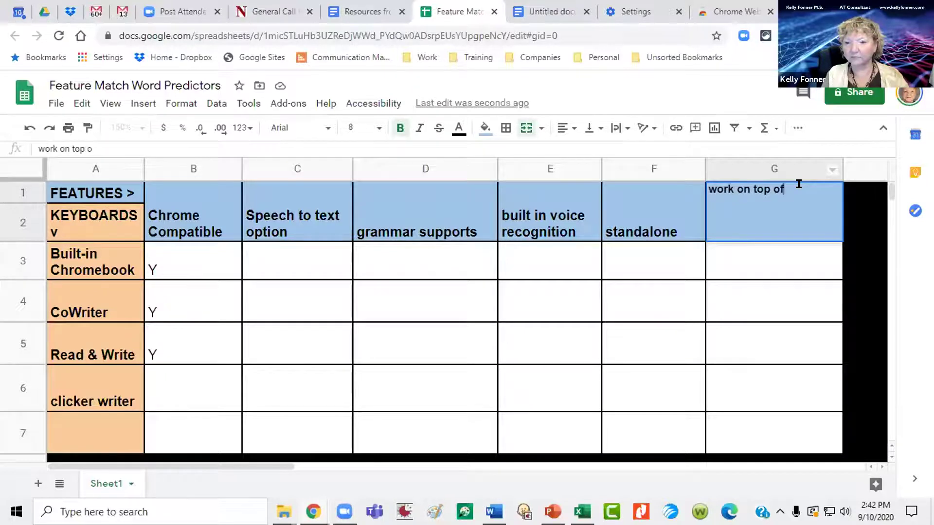
{"action": "type", "text": " Word"}
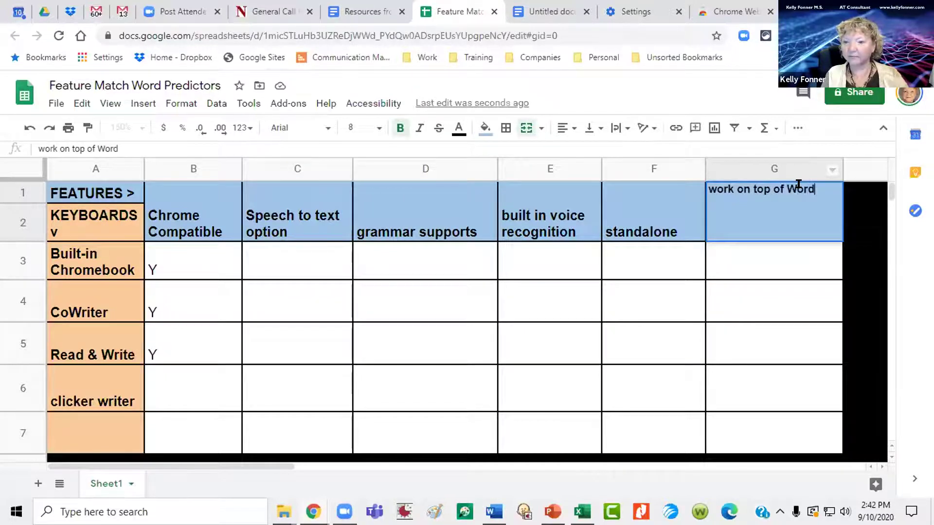
{"action": "type", "text": " or Google Doc"}
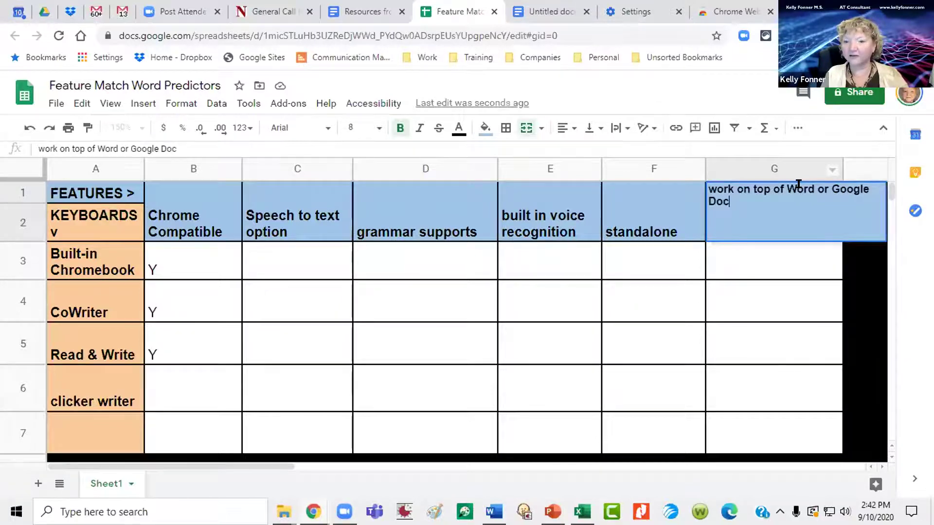
{"action": "type", "text": "s"}
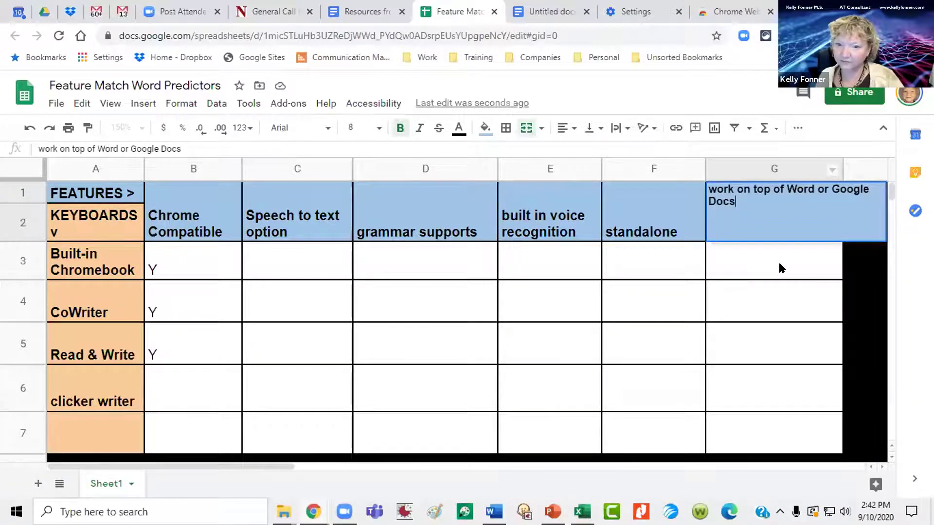
{"action": "key", "text": "Return"}
{"action": "left_click", "coordinate": [637, 215]}
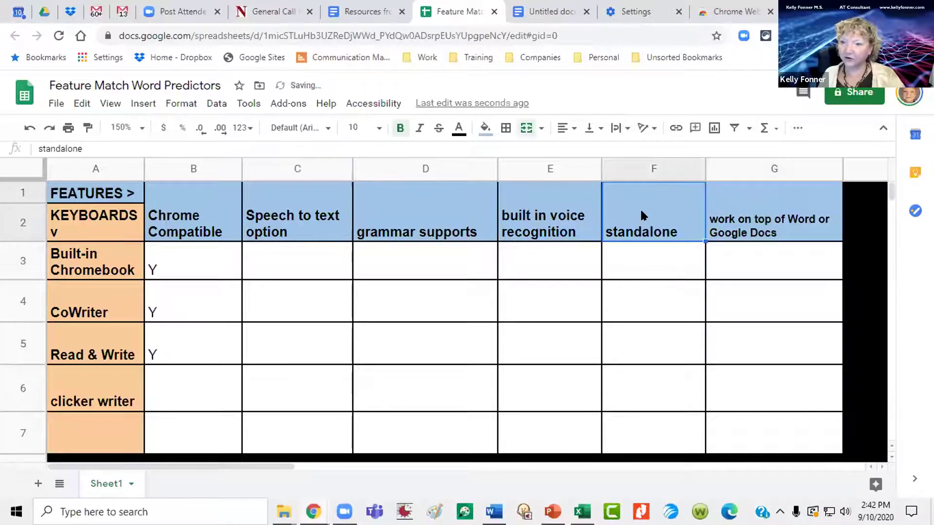
{"action": "left_click", "coordinate": [735, 204]}
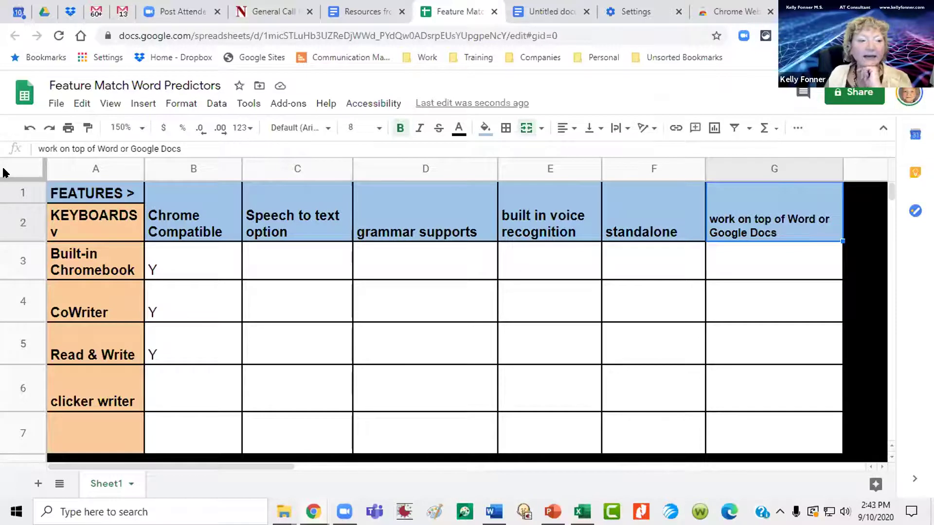
Fill the Built-in Chromebook row with "with additional apps" for speech to text and "N" for grammar supports.
{"action": "left_click", "coordinate": [291, 275]}
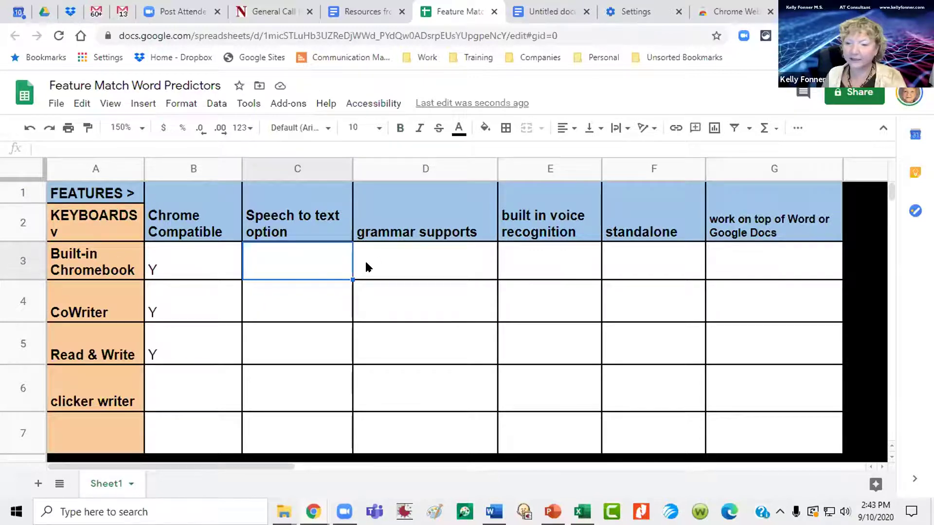
{"action": "type", "text": "with additional apps"}
{"action": "key", "text": "Tab"}
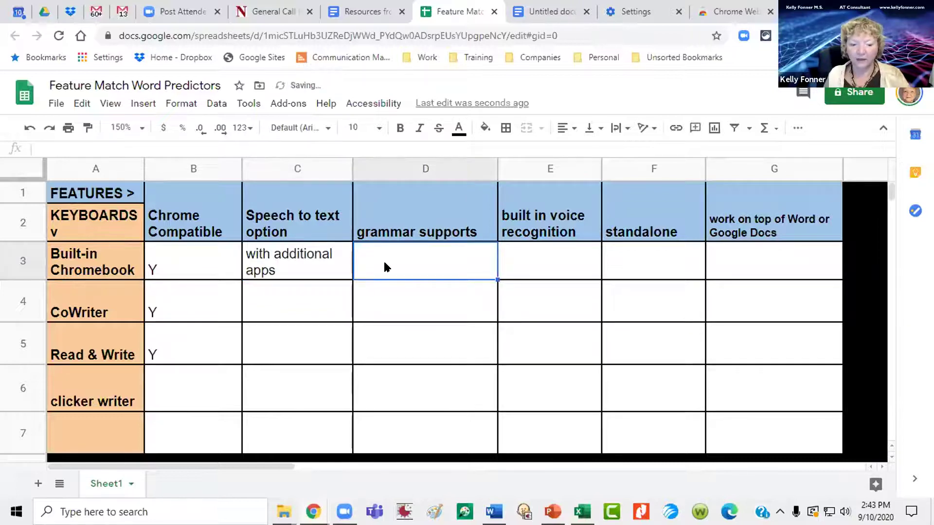
{"action": "type", "text": "N"}
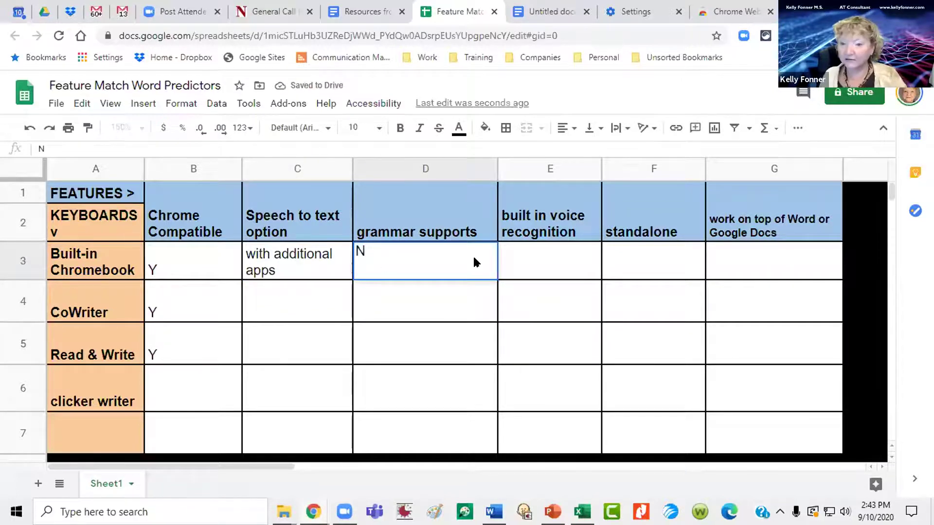
{"action": "key", "text": "Tab"}
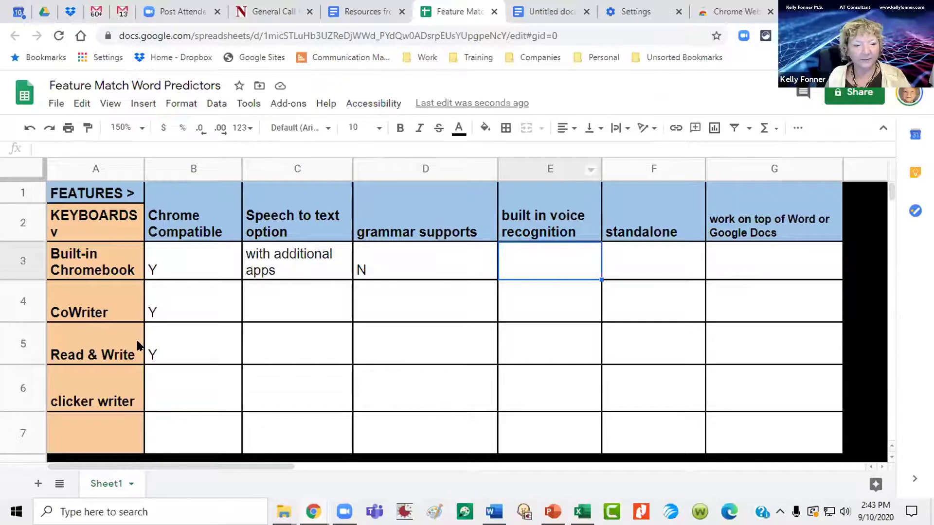
Enter "y" for CoWriter under speech to text, grammar supports and Word or Google Docs, and for Built-in Chromebook under Word or Google Docs.
{"action": "left_click", "coordinate": [300, 299]}
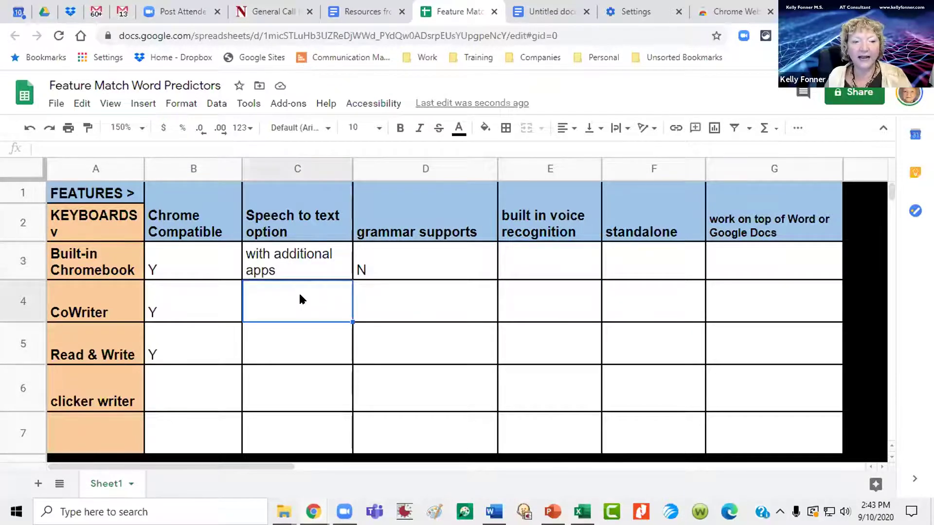
{"action": "type", "text": "y"}
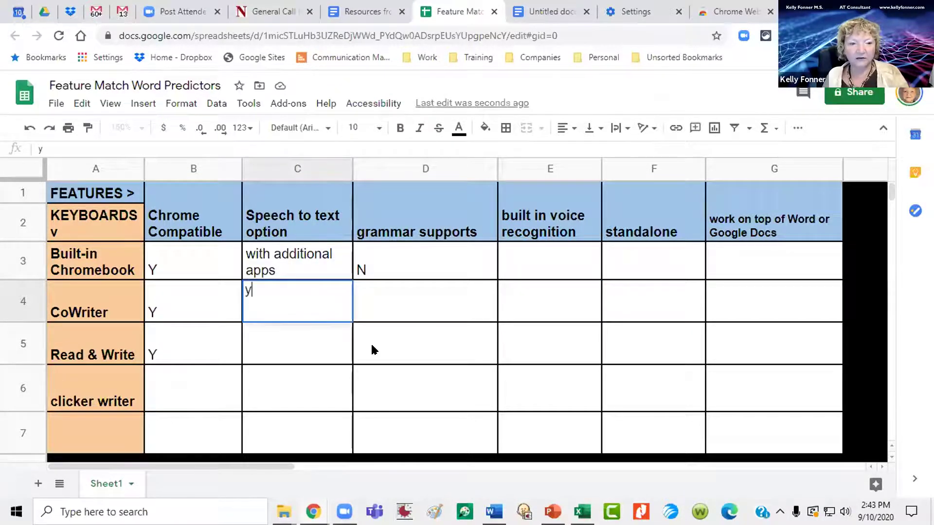
{"action": "left_click", "coordinate": [411, 302]}
{"action": "type", "text": "y"}
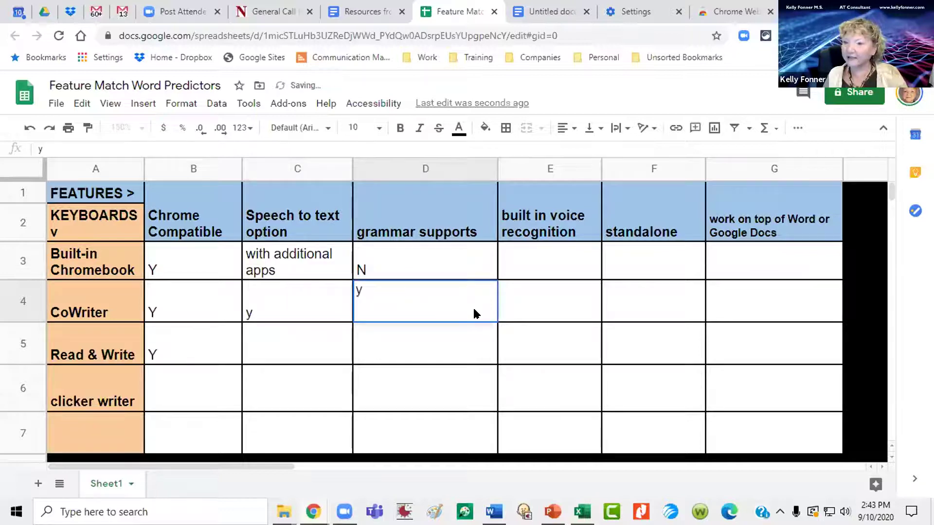
{"action": "left_click", "coordinate": [771, 294]}
{"action": "type", "text": "y"}
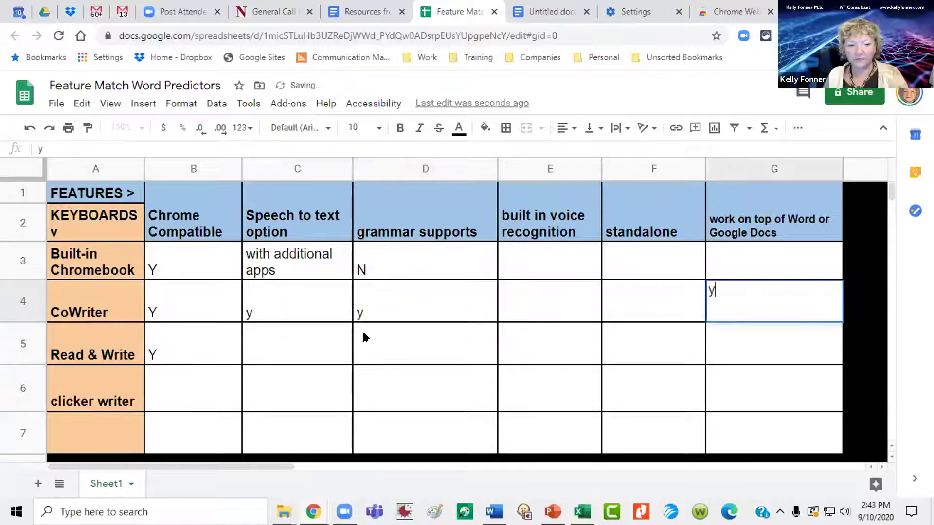
{"action": "left_click", "coordinate": [742, 256]}
{"action": "type", "text": "y"}
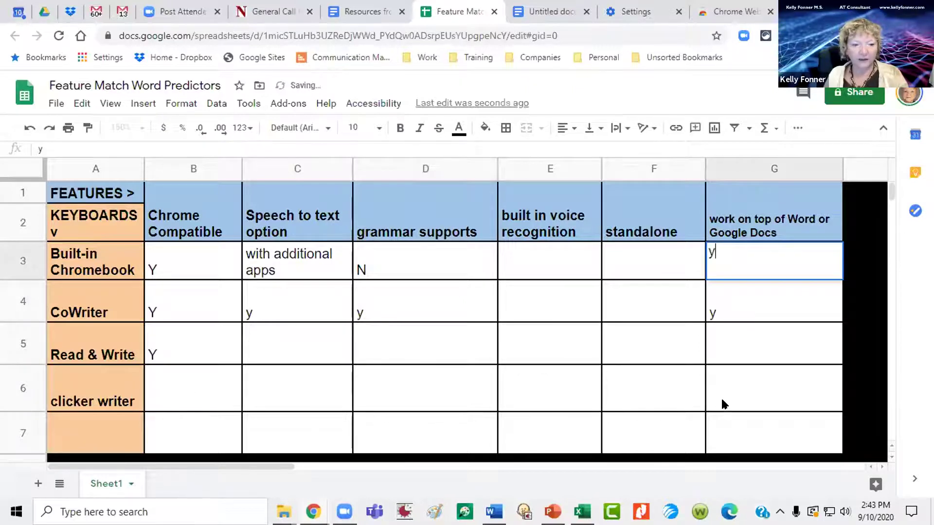
Enter "y" for clicker writer under standalone and Chrome Compatible, and for Read & Write under speech to text.
{"action": "left_click", "coordinate": [634, 384]}
{"action": "type", "text": "y"}
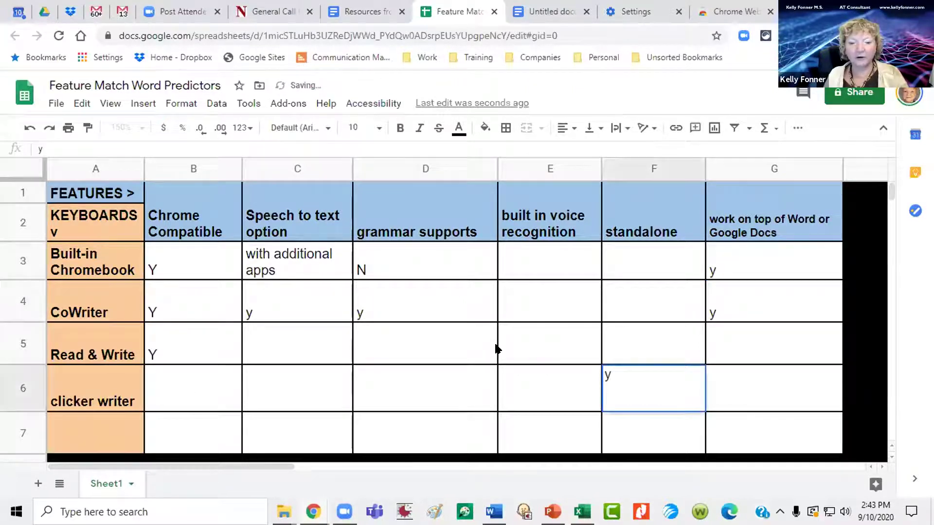
{"action": "left_click", "coordinate": [179, 386]}
{"action": "type", "text": "y"}
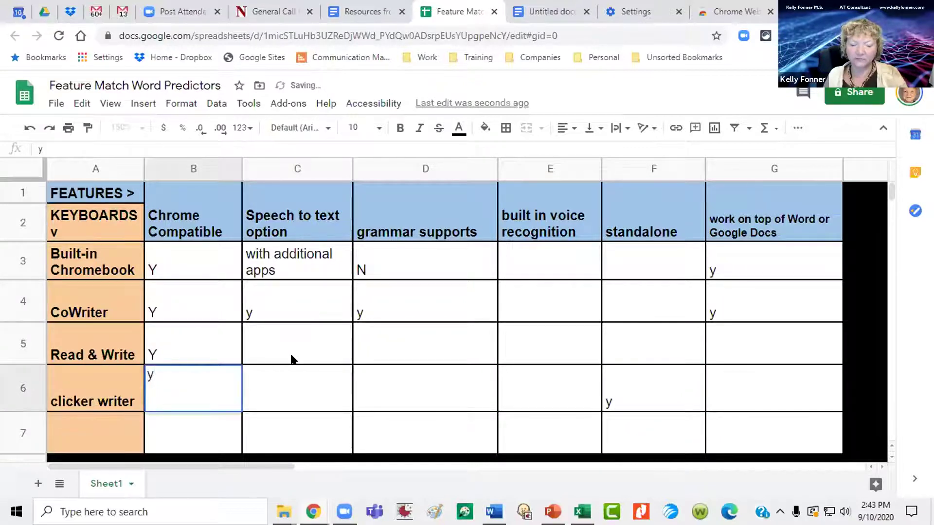
{"action": "left_click", "coordinate": [297, 342]}
{"action": "type", "text": "y"}
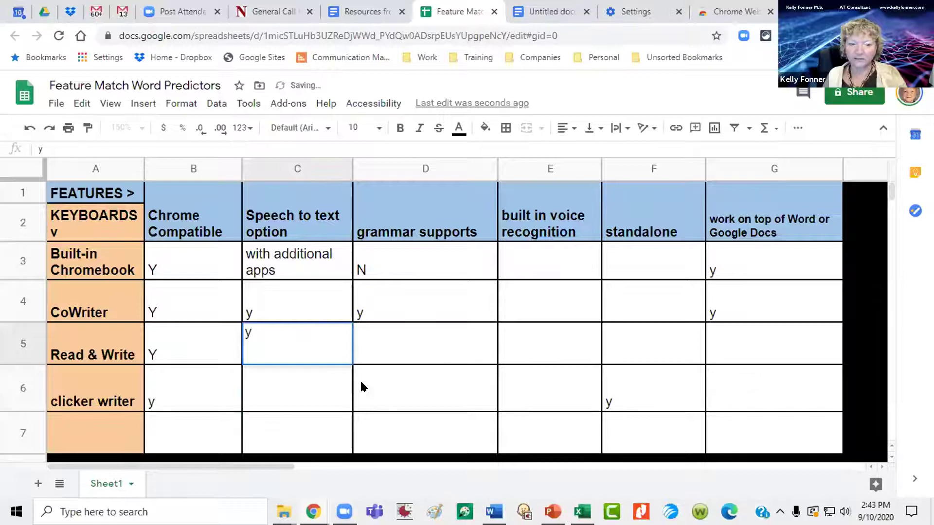
Enter "?" for clicker writer under speech to text and fill that cell with yellow.
{"action": "left_click", "coordinate": [262, 383]}
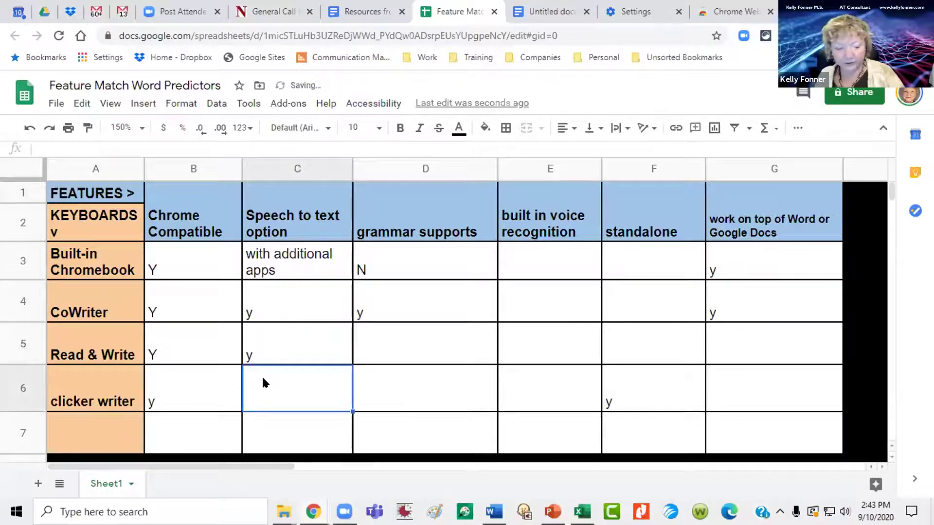
{"action": "type", "text": "?"}
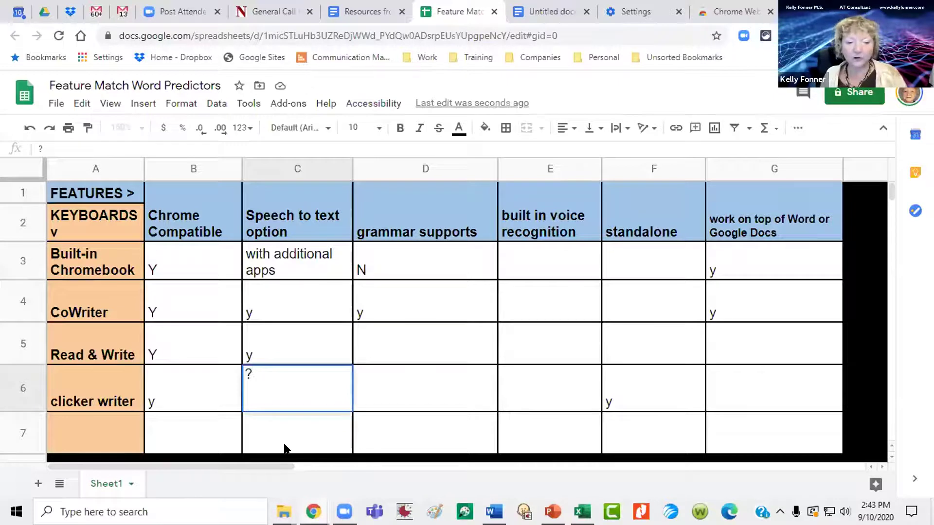
{"action": "left_click", "coordinate": [287, 417]}
{"action": "left_click", "coordinate": [256, 393]}
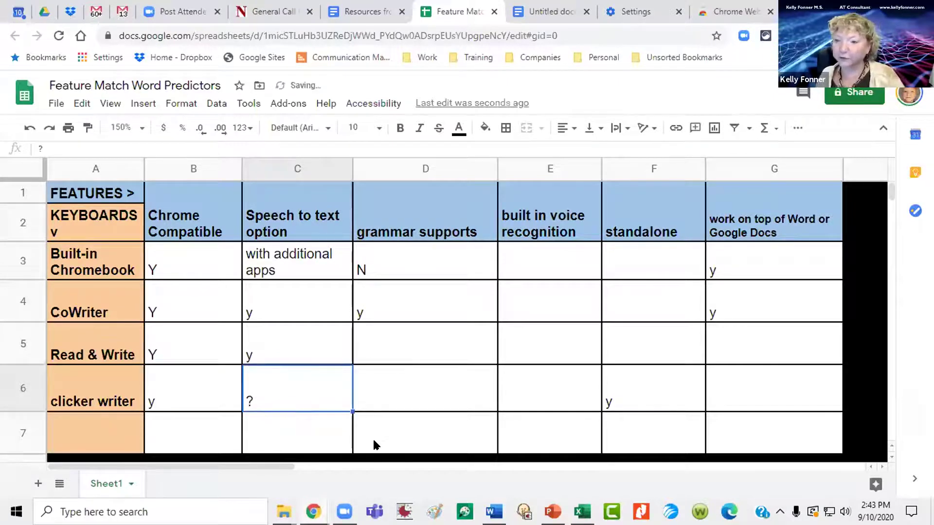
{"action": "left_click", "coordinate": [485, 127]}
{"action": "left_click", "coordinate": [535, 193]}
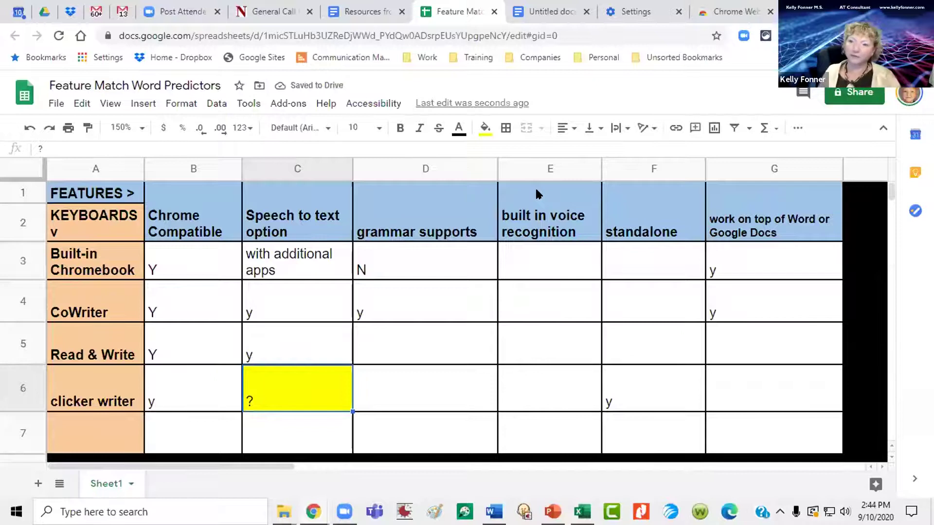
{"action": "left_click", "coordinate": [926, 35]}
{"action": "left_click", "coordinate": [926, 36]}
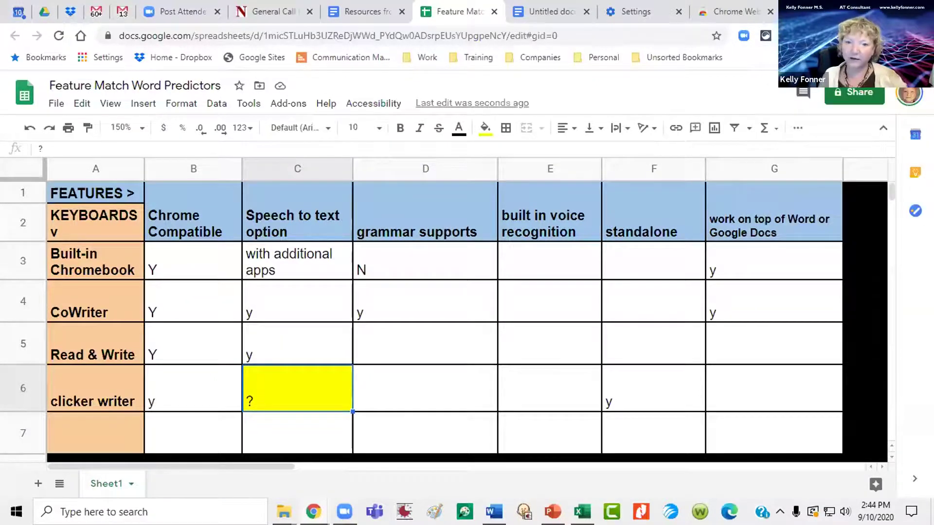